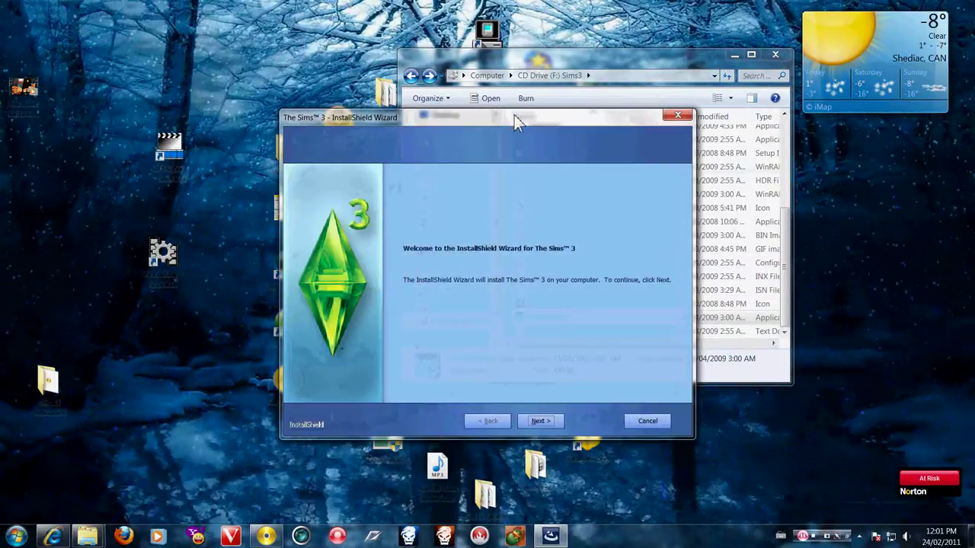
Proceed past the installer's welcome page and confirm Canada as the country or region
{"action": "left_click_drag", "start_coordinate": [514, 115], "coordinate": [464, 86]}
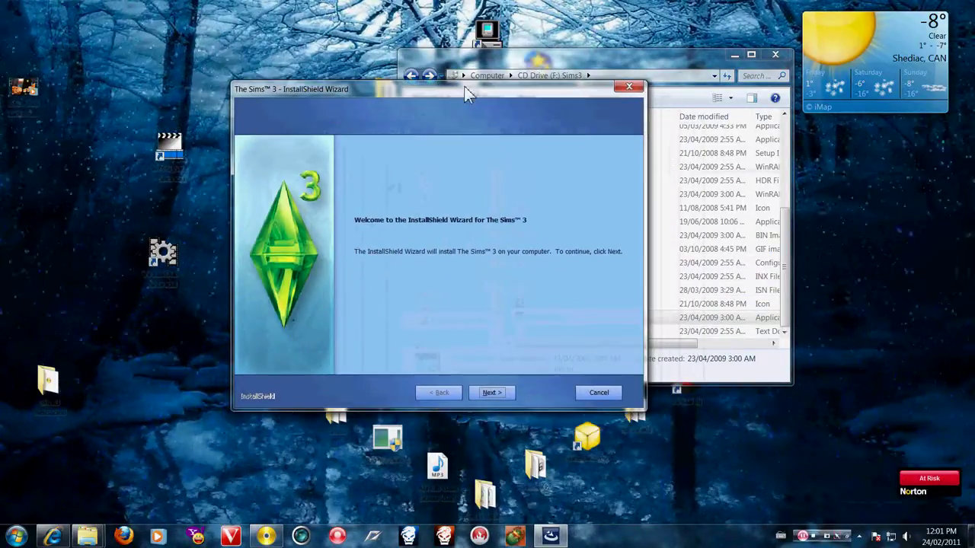
{"action": "left_click", "coordinate": [490, 393]}
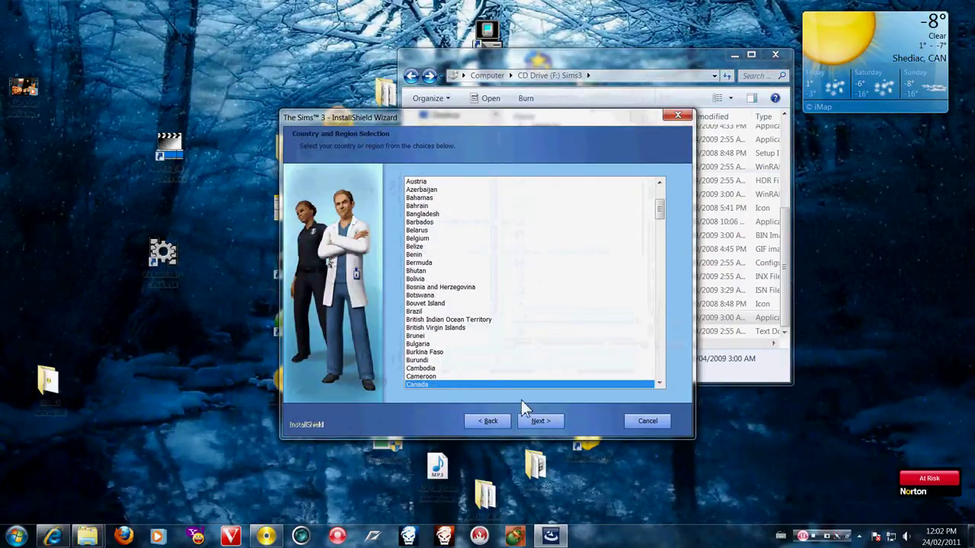
{"action": "left_click", "coordinate": [541, 421]}
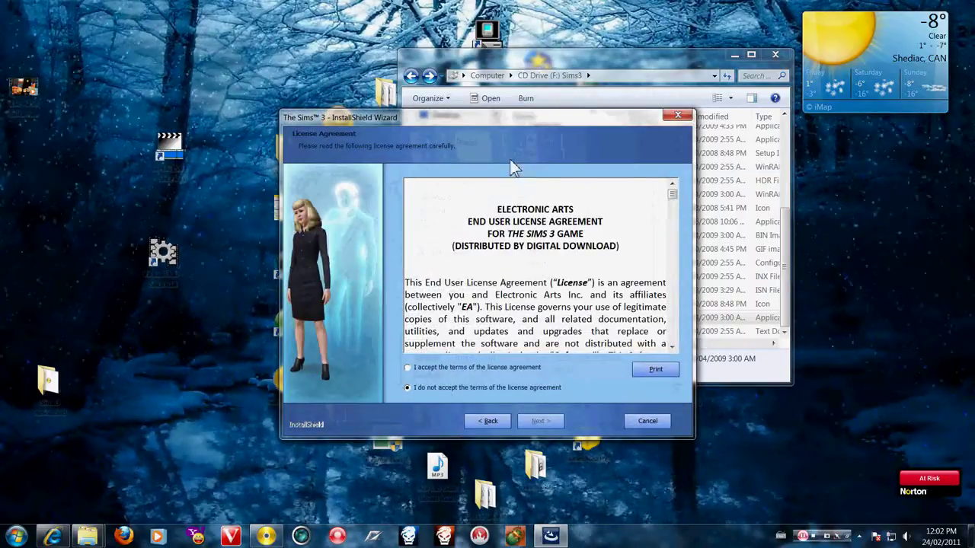
Accept the terms of The Sims 3 license agreement and continue to the registration code page
{"action": "left_click_drag", "start_coordinate": [510, 130], "coordinate": [505, 108]}
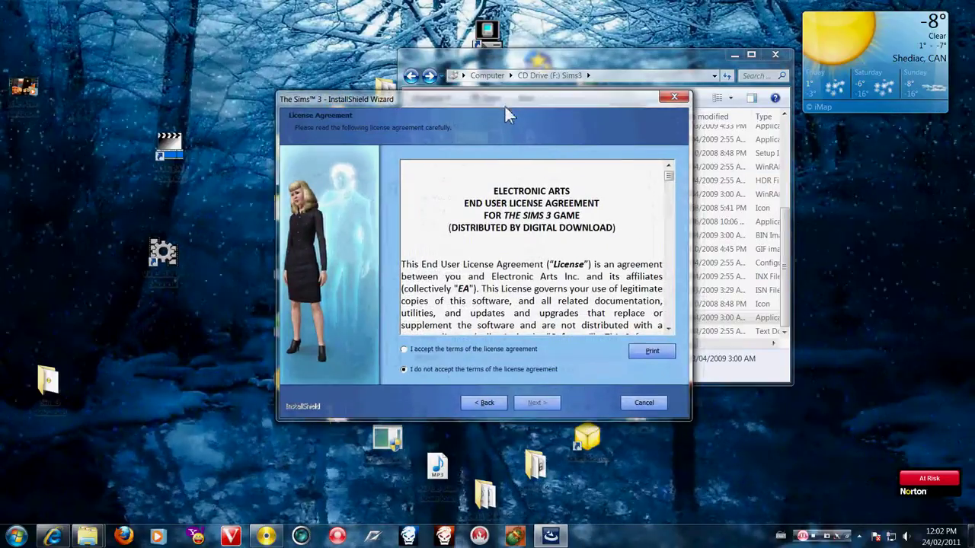
{"action": "left_click", "coordinate": [415, 351]}
{"action": "left_click", "coordinate": [547, 404]}
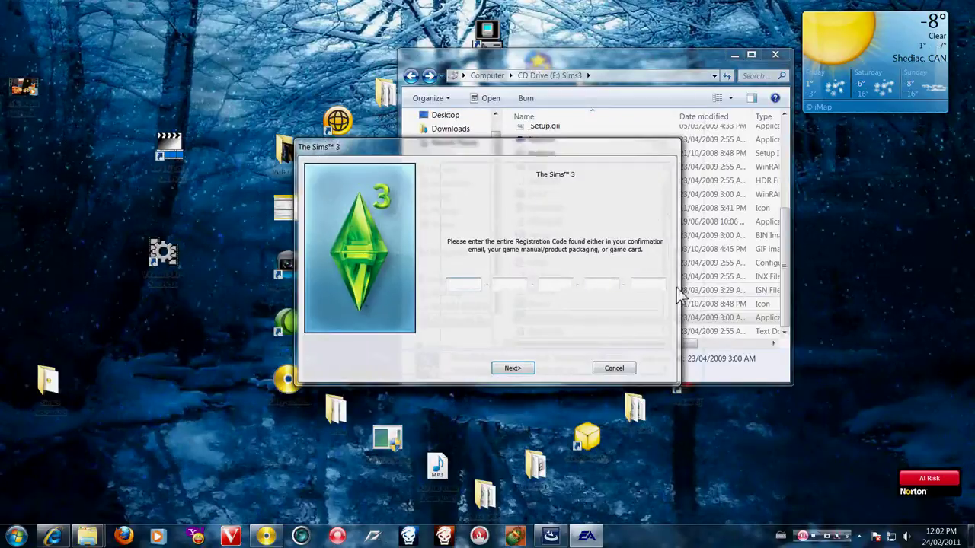
Place the registration window and the disc's file window side by side, and run rld-sim3 from the Crack folder
{"action": "left_click_drag", "start_coordinate": [544, 152], "coordinate": [423, 141]}
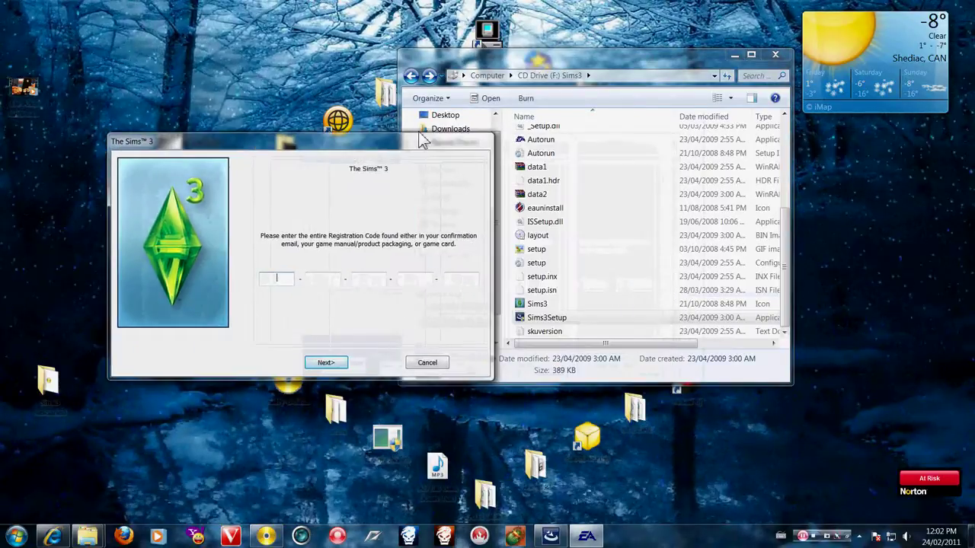
{"action": "left_click_drag", "start_coordinate": [569, 62], "coordinate": [690, 81]}
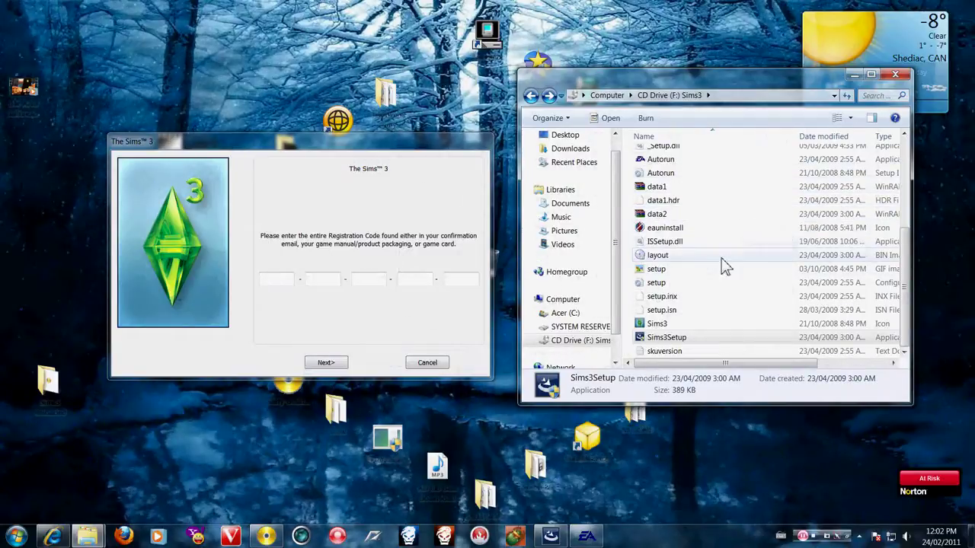
{"action": "left_click_drag", "start_coordinate": [907, 259], "coordinate": [904, 164]}
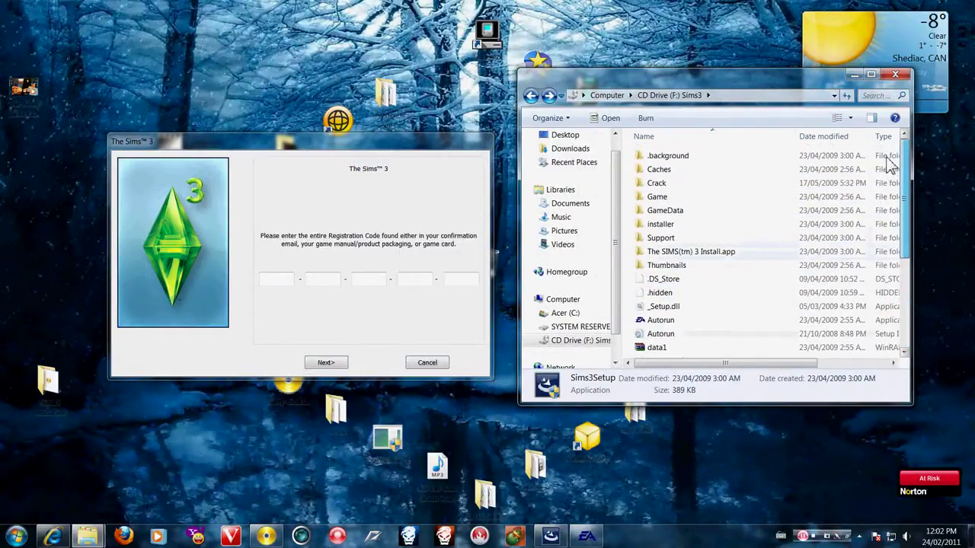
{"action": "double_click", "coordinate": [664, 186]}
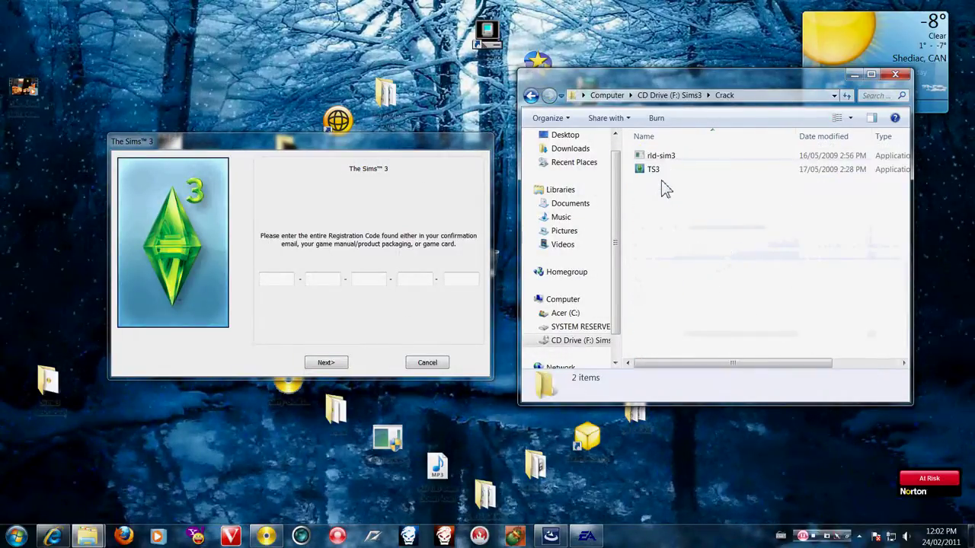
{"action": "double_click", "coordinate": [673, 156]}
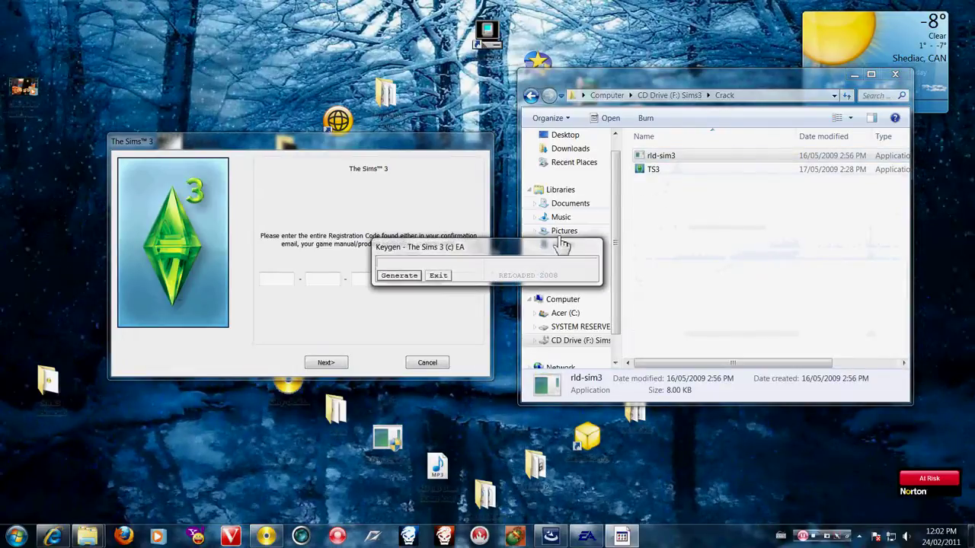
Move the keygen window clear of the registration window and generate a registration code
{"action": "left_click_drag", "start_coordinate": [533, 255], "coordinate": [779, 235]}
{"action": "left_click", "coordinate": [640, 254]}
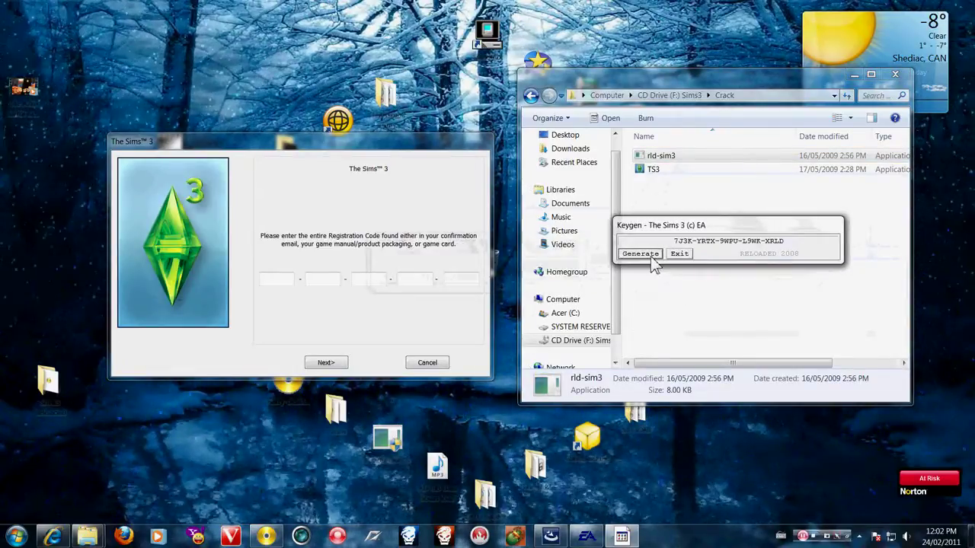
{"action": "left_click", "coordinate": [640, 254]}
{"action": "left_click", "coordinate": [640, 254]}
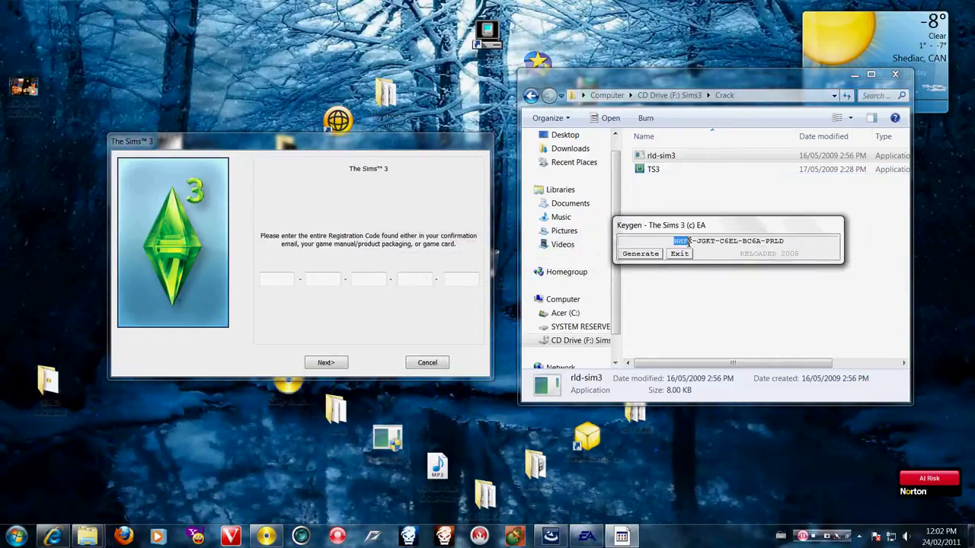
Copy the first group of the generated registration code into the first registration code field
{"action": "right_click", "coordinate": [691, 242]}
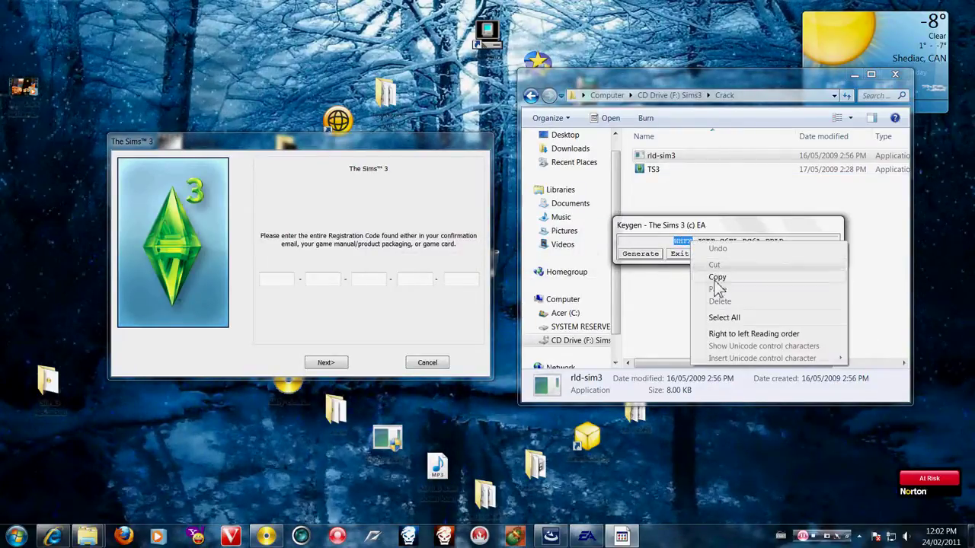
{"action": "left_click", "coordinate": [717, 279]}
{"action": "left_click", "coordinate": [277, 277]}
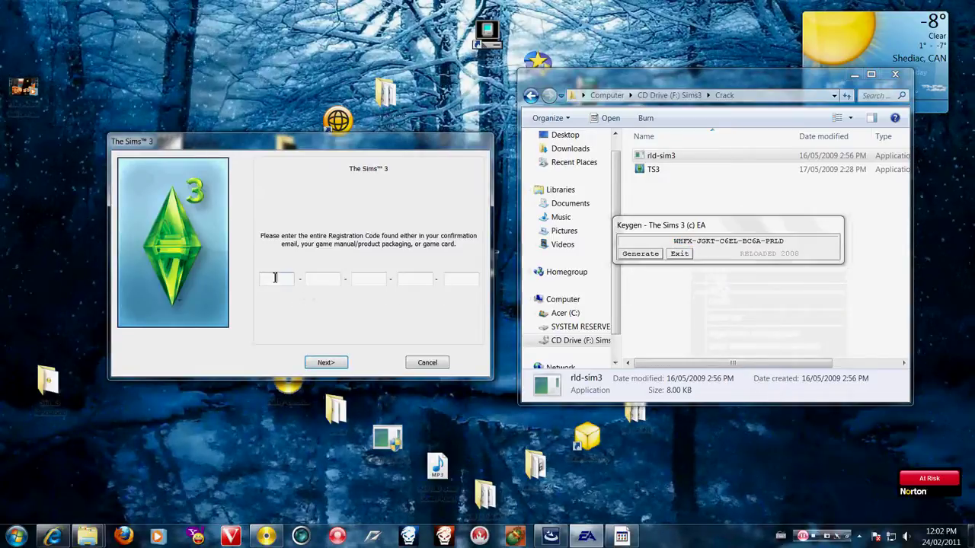
{"action": "right_click", "coordinate": [276, 278]}
{"action": "left_click", "coordinate": [305, 325]}
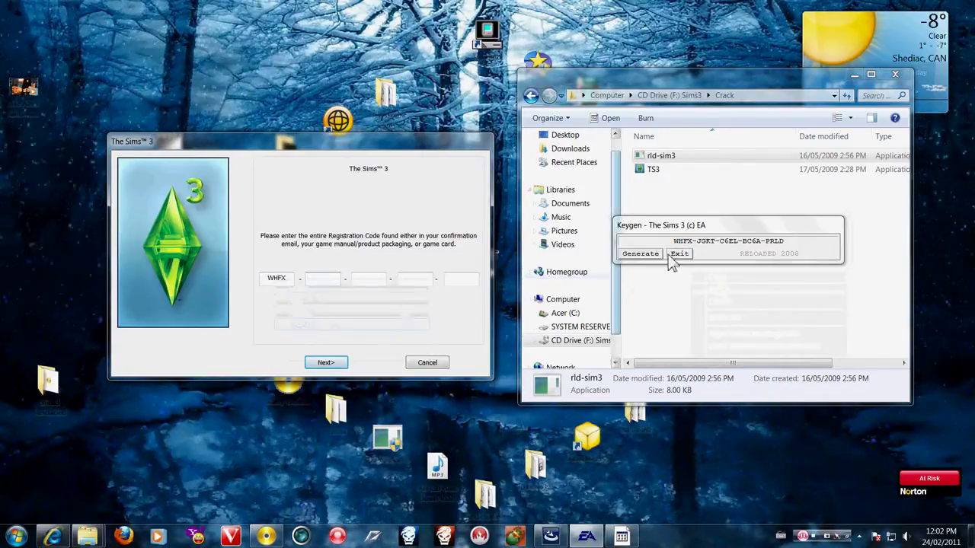
Copy the second group of the generated registration code into the second registration code field
{"action": "left_click_drag", "start_coordinate": [697, 243], "coordinate": [708, 242]}
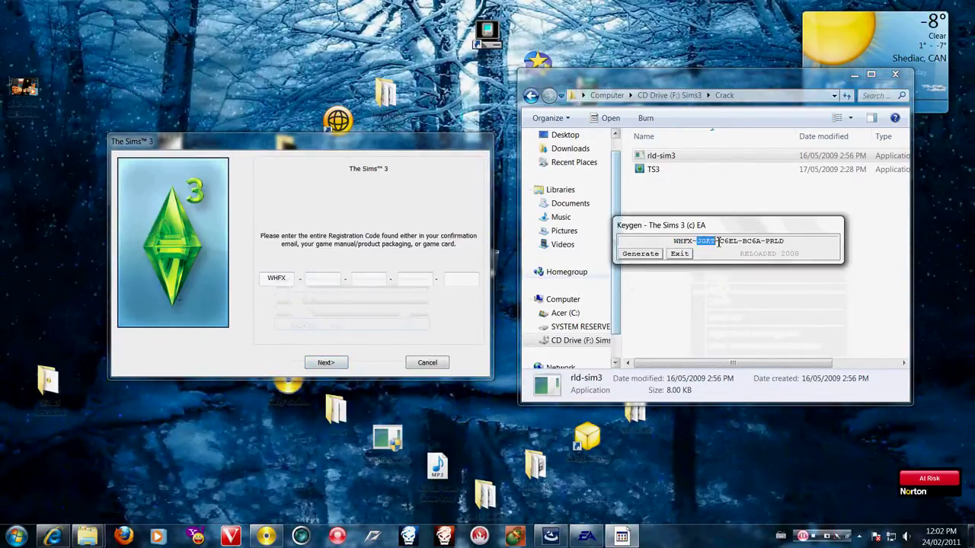
{"action": "right_click", "coordinate": [709, 246]}
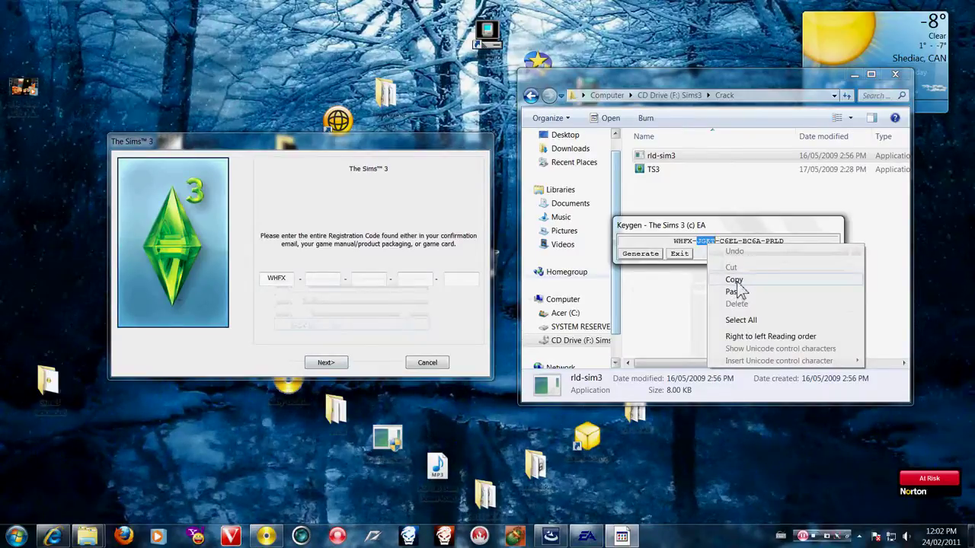
{"action": "left_click", "coordinate": [736, 281]}
{"action": "right_click", "coordinate": [313, 279]}
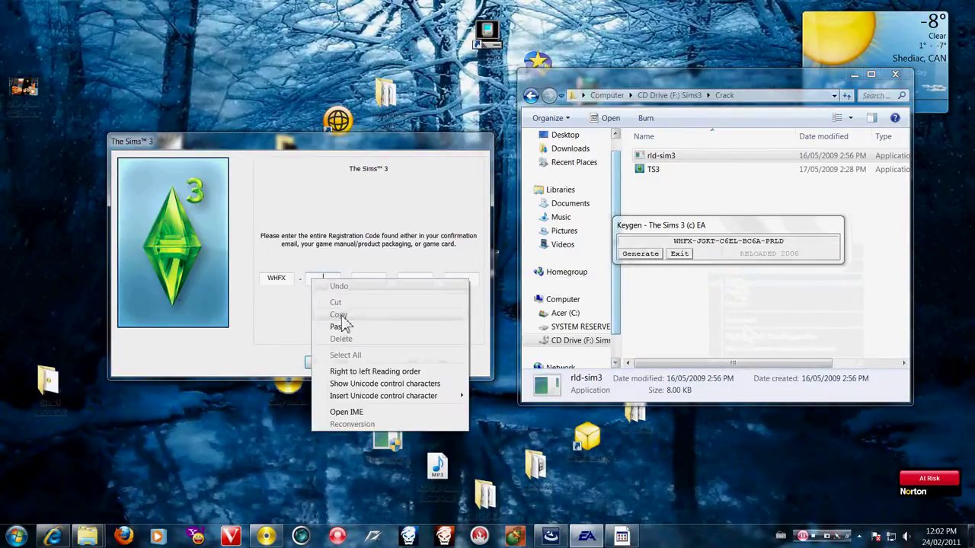
{"action": "left_click", "coordinate": [406, 326]}
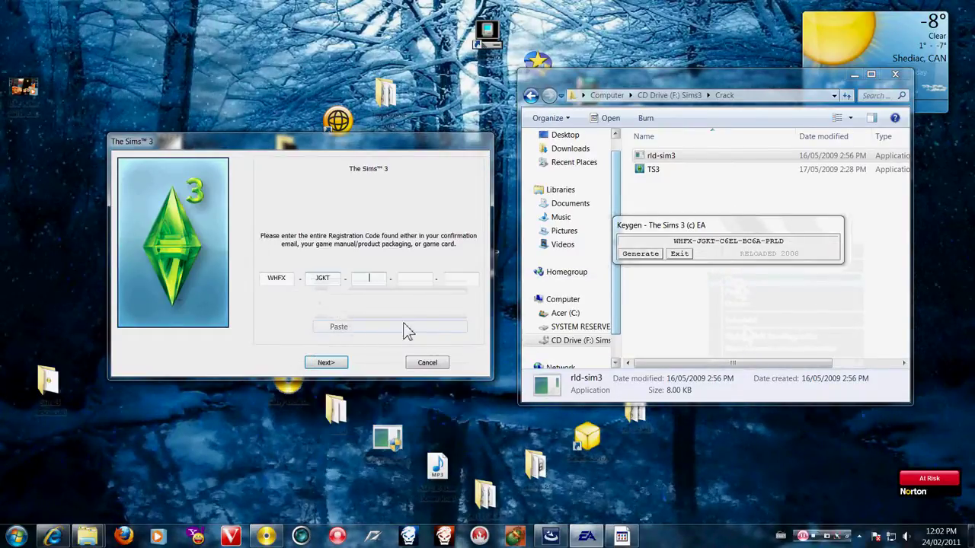
Copy the third group of the generated registration code into the third registration code field
{"action": "left_click_drag", "start_coordinate": [721, 241], "coordinate": [734, 243]}
{"action": "right_click", "coordinate": [734, 242]}
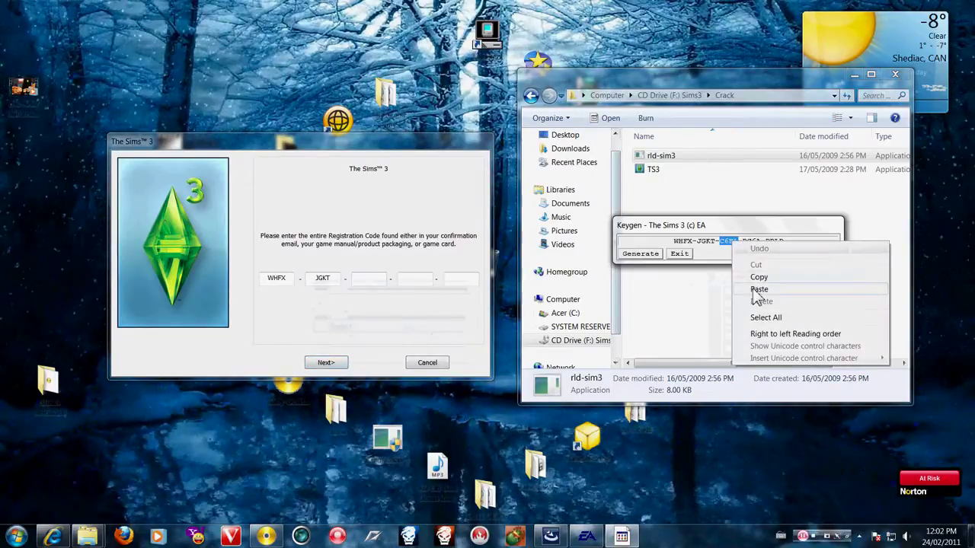
{"action": "left_click", "coordinate": [758, 277]}
{"action": "right_click", "coordinate": [367, 282]}
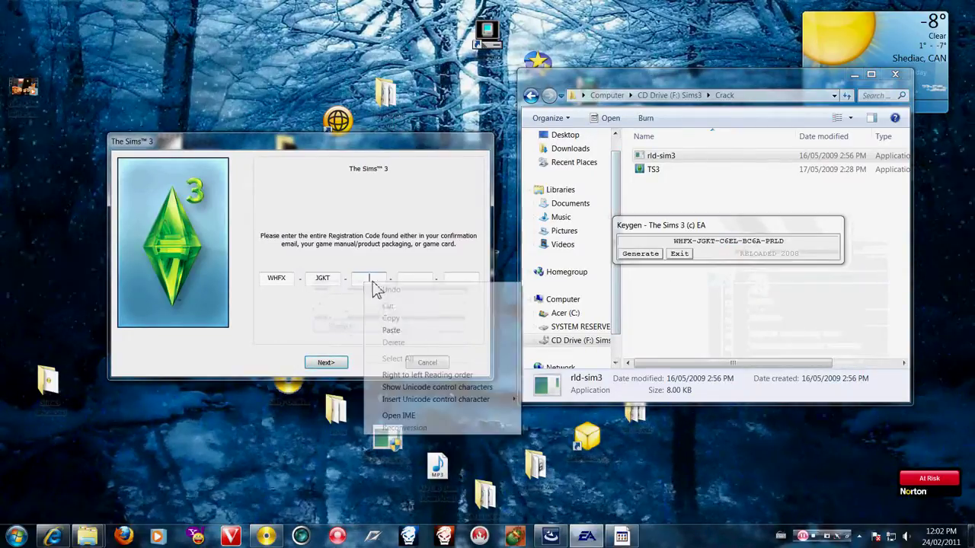
{"action": "left_click", "coordinate": [391, 331]}
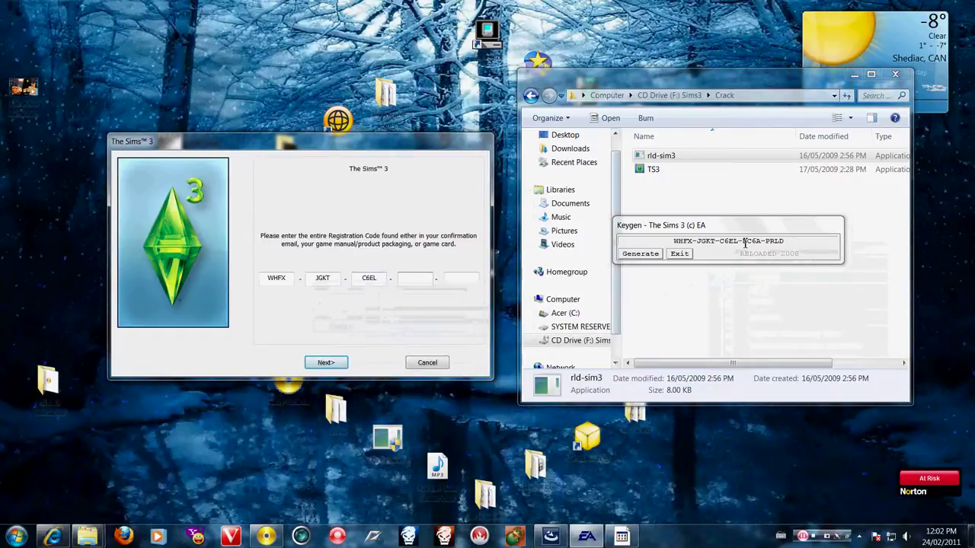
Copy the fourth group of the generated registration code into the fourth registration code field
{"action": "left_click_drag", "start_coordinate": [743, 242], "coordinate": [762, 241]}
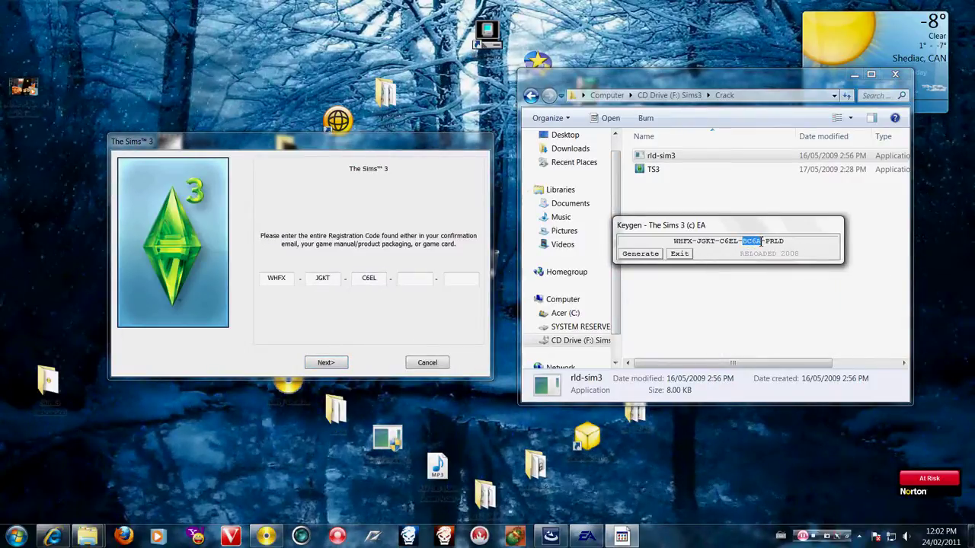
{"action": "right_click", "coordinate": [760, 242]}
{"action": "left_click", "coordinate": [785, 276]}
{"action": "left_click", "coordinate": [406, 275]}
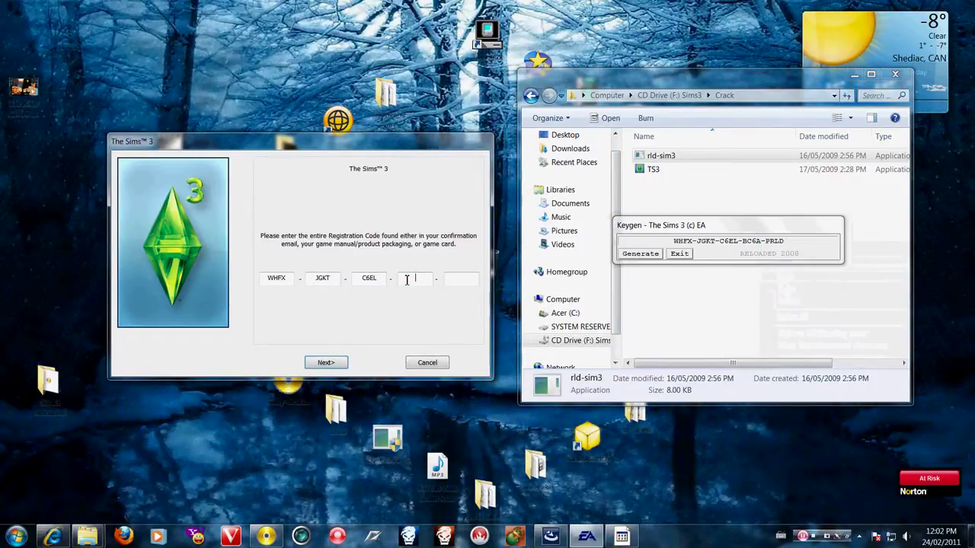
{"action": "right_click", "coordinate": [415, 279]}
{"action": "left_click", "coordinate": [432, 327]}
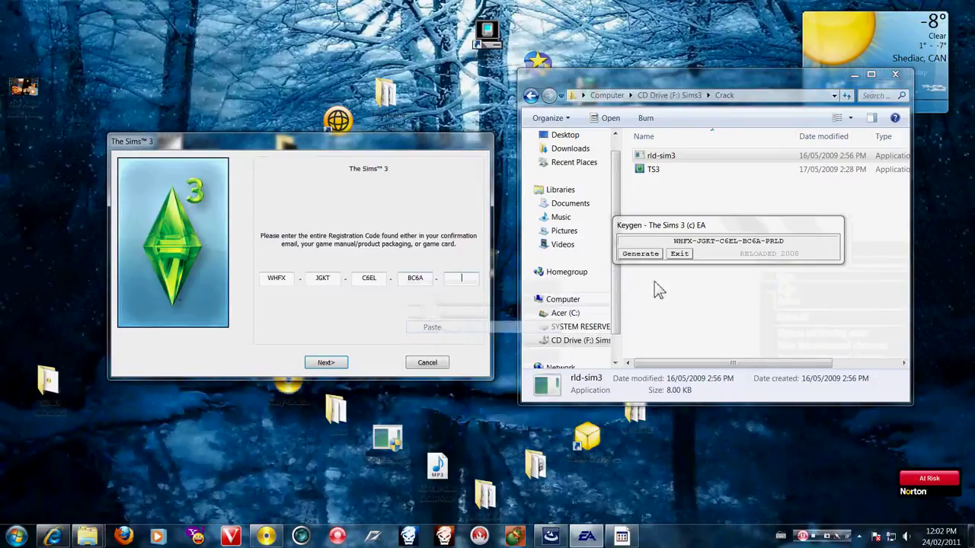
Copy the last group of the generated registration code into the fifth field and submit the code
{"action": "left_click_drag", "start_coordinate": [764, 242], "coordinate": [786, 240]}
{"action": "right_click", "coordinate": [786, 241]}
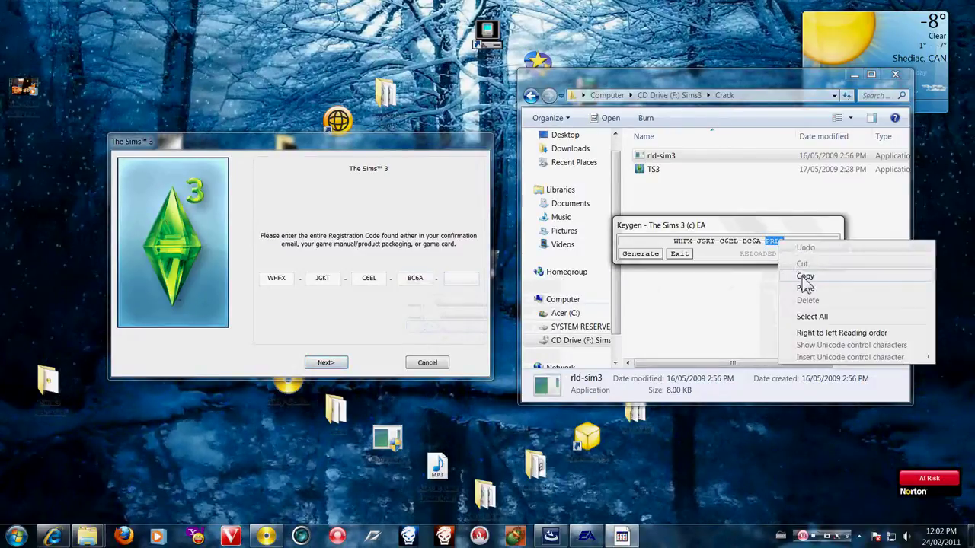
{"action": "left_click", "coordinate": [809, 277]}
{"action": "right_click", "coordinate": [452, 280]}
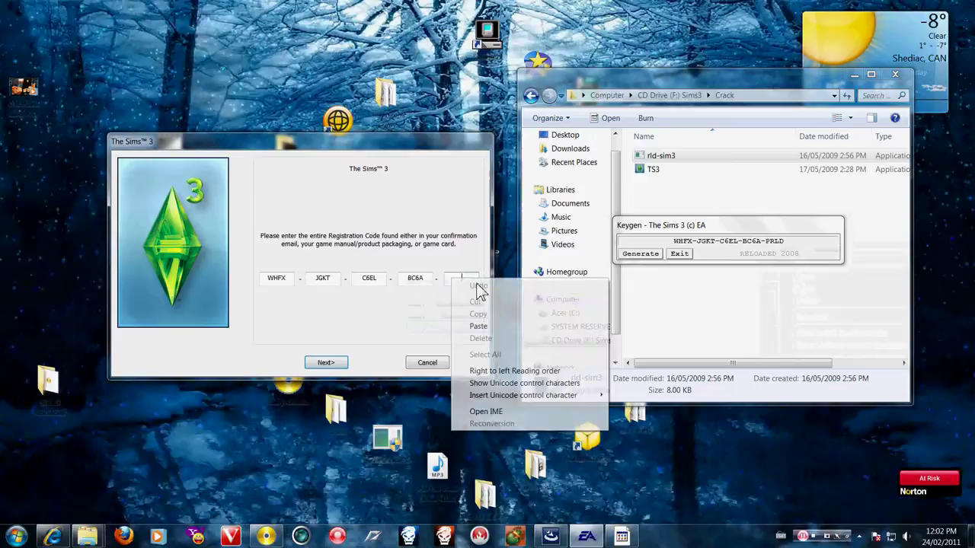
{"action": "left_click", "coordinate": [489, 330]}
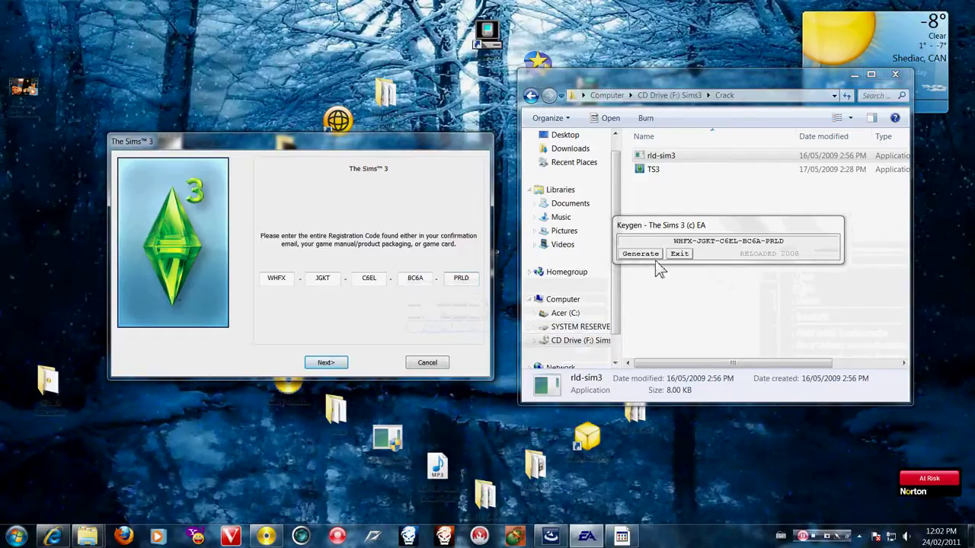
{"action": "left_click", "coordinate": [324, 363]}
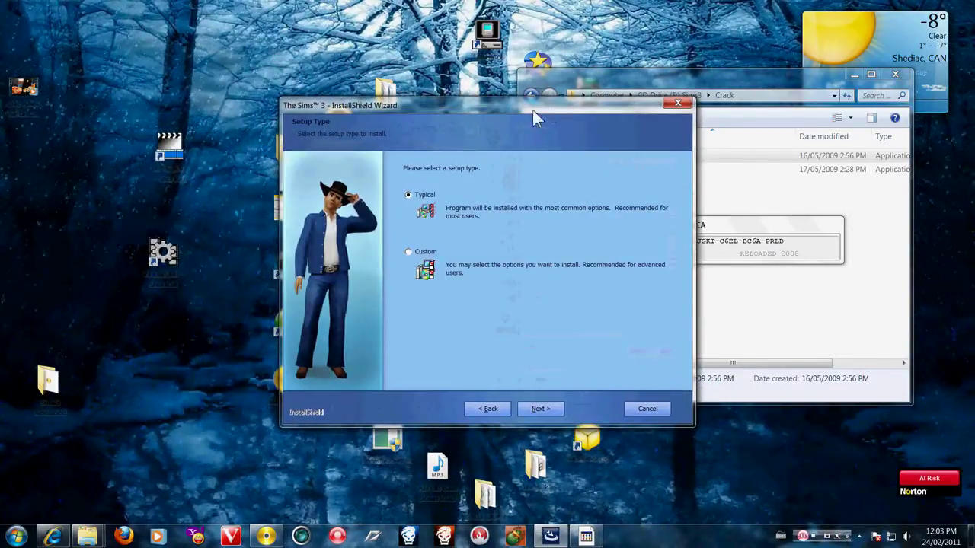
Keep the Typical setup type and start installing The Sims 3
{"action": "left_click_drag", "start_coordinate": [533, 110], "coordinate": [346, 97]}
{"action": "left_click", "coordinate": [340, 397]}
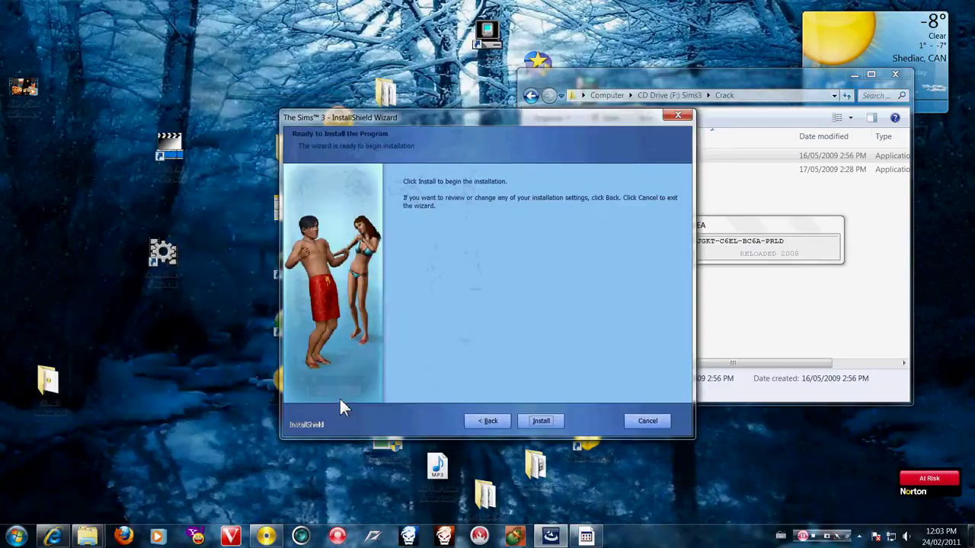
{"action": "left_click_drag", "start_coordinate": [524, 116], "coordinate": [351, 79]}
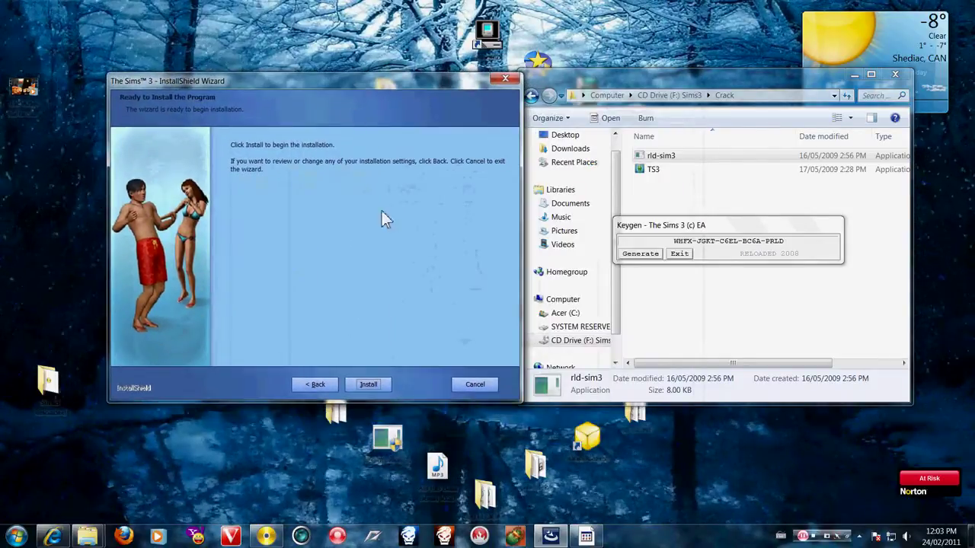
{"action": "left_click", "coordinate": [366, 385]}
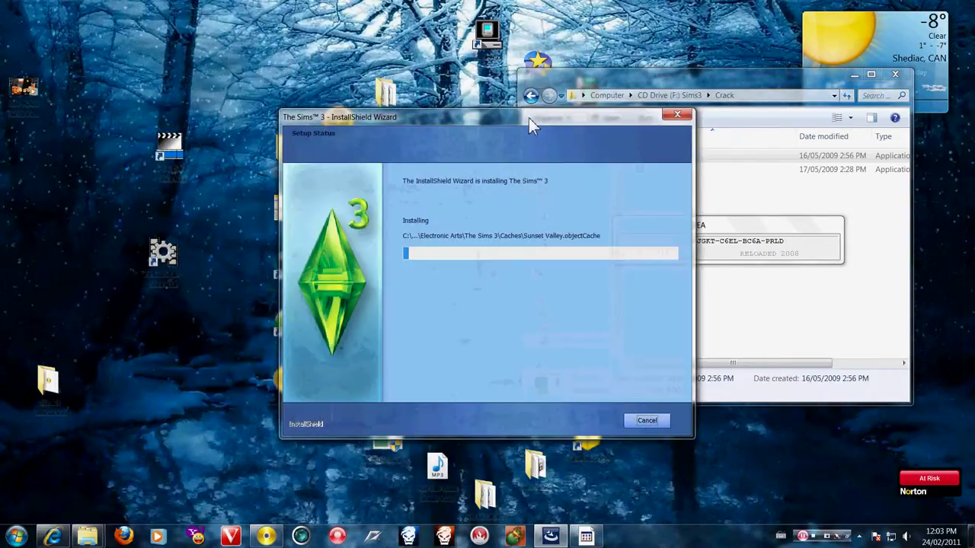
Move the installer window aside, exit the keygen and close the disc's file window
{"action": "left_click_drag", "start_coordinate": [528, 118], "coordinate": [354, 92]}
{"action": "left_click", "coordinate": [677, 254]}
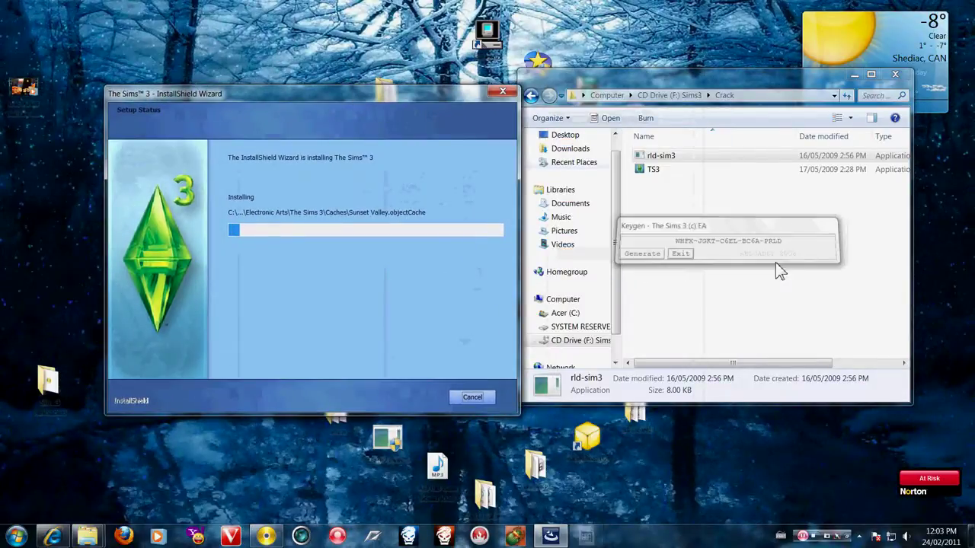
{"action": "left_click", "coordinate": [531, 96]}
{"action": "left_click_drag", "start_coordinate": [740, 84], "coordinate": [750, 87]}
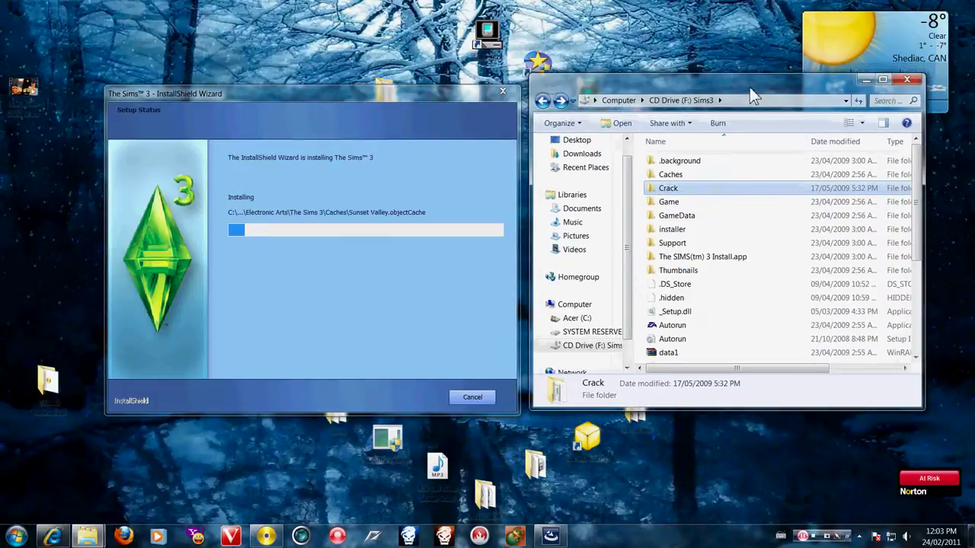
{"action": "left_click", "coordinate": [906, 79]}
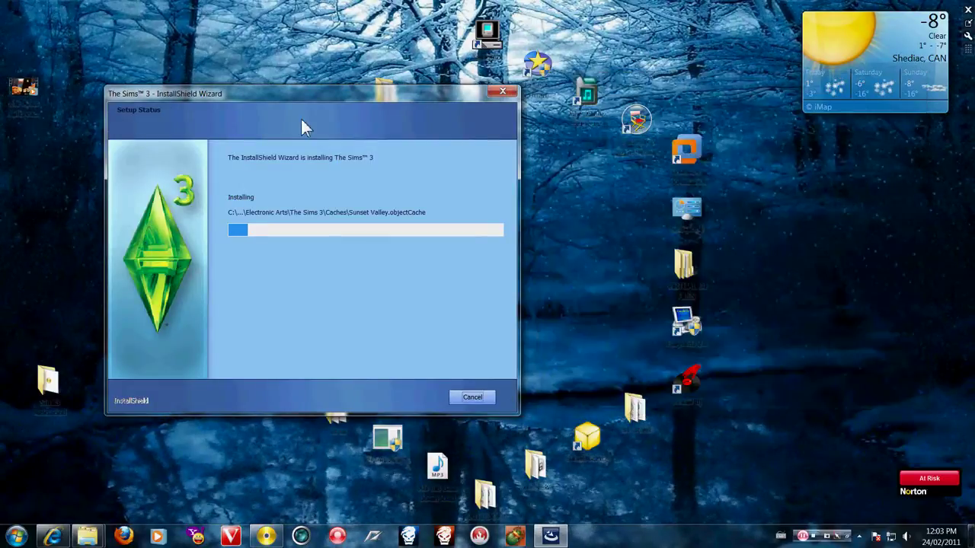
Minimize the Desktop Animations folder and continue the setup without installing the EA Download Manager
{"action": "left_click_drag", "start_coordinate": [308, 102], "coordinate": [469, 102]}
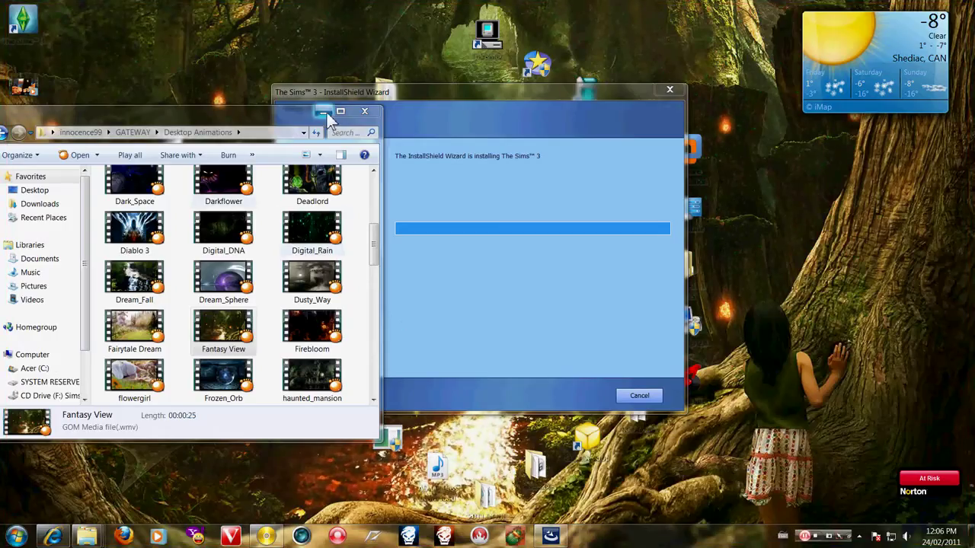
{"action": "left_click", "coordinate": [325, 112]}
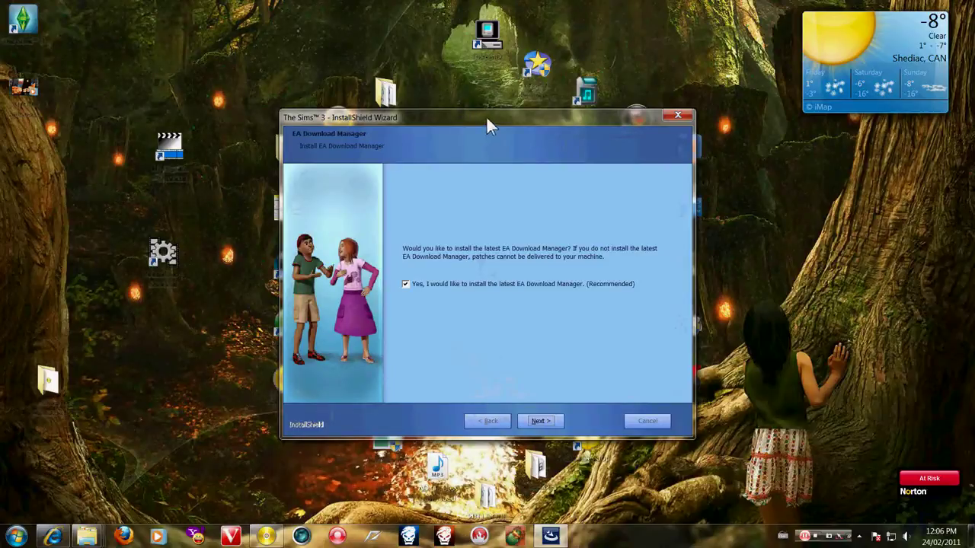
{"action": "left_click_drag", "start_coordinate": [486, 116], "coordinate": [486, 65]}
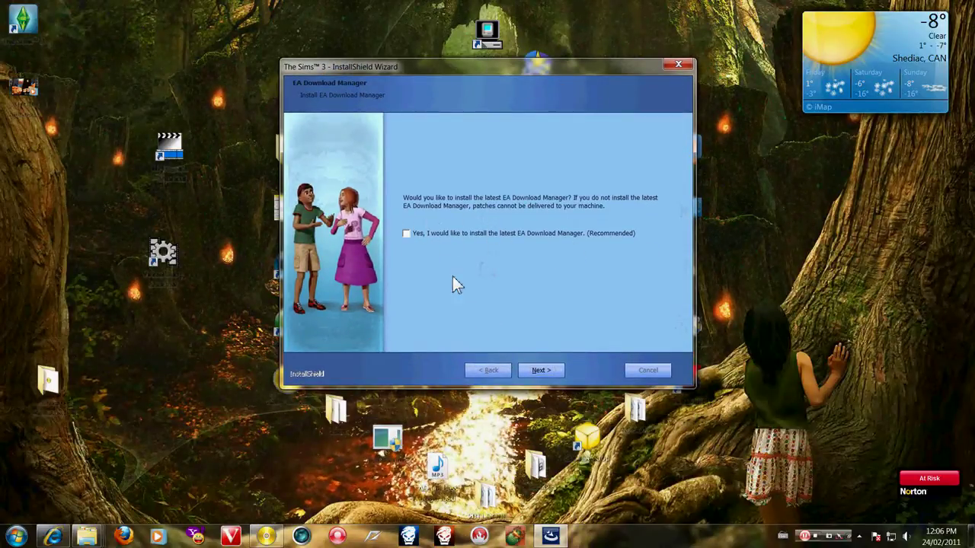
{"action": "left_click", "coordinate": [542, 371]}
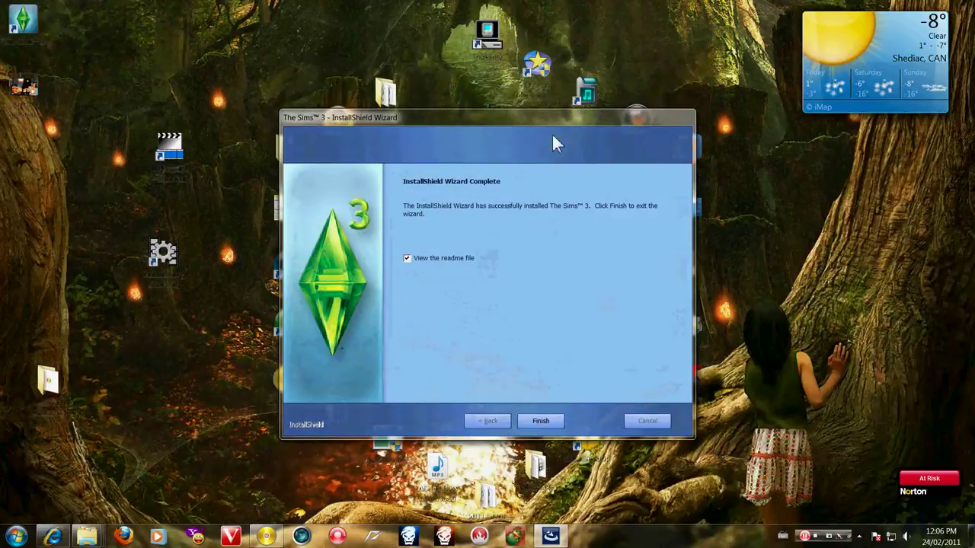
Opt out of viewing the readme file and finish The Sims 3 installation wizard
{"action": "left_click_drag", "start_coordinate": [524, 121], "coordinate": [510, 83]}
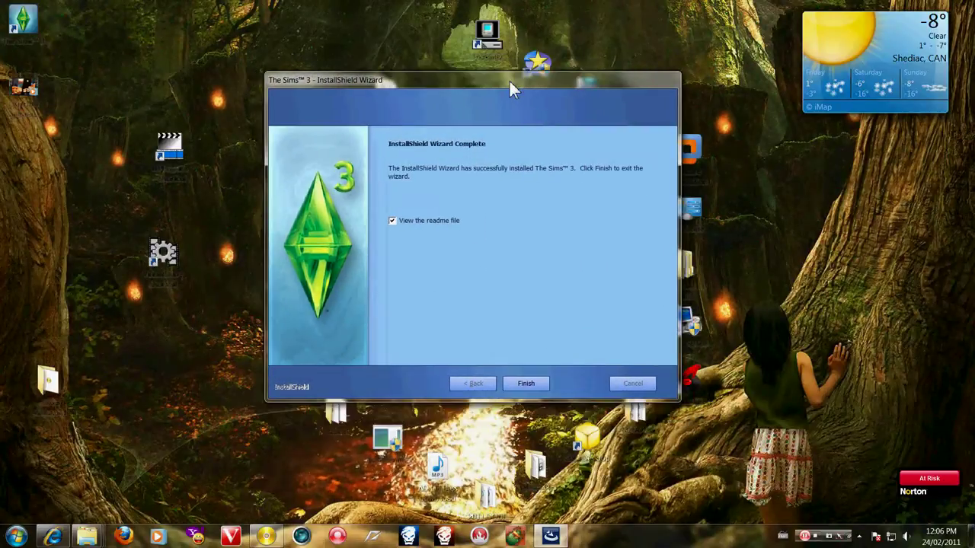
{"action": "left_click", "coordinate": [392, 221]}
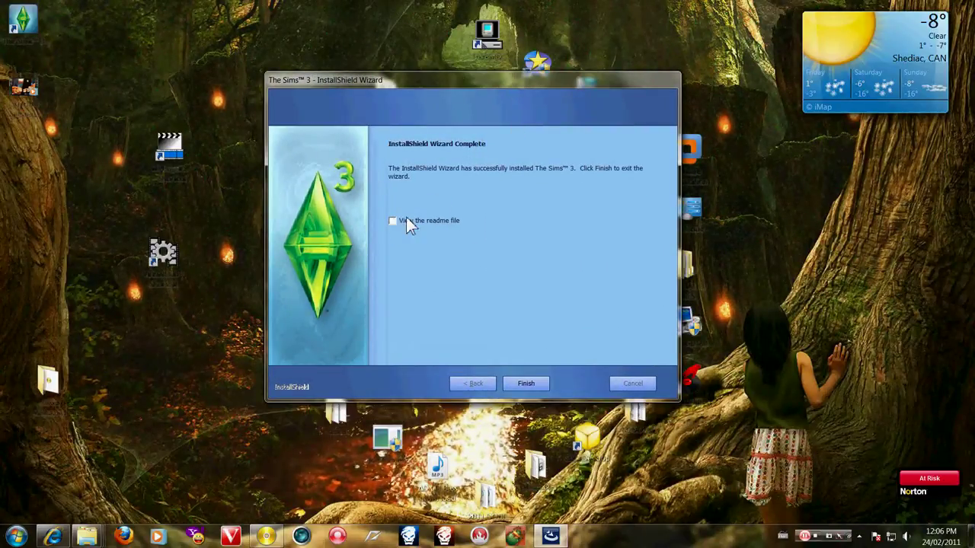
{"action": "left_click", "coordinate": [524, 383]}
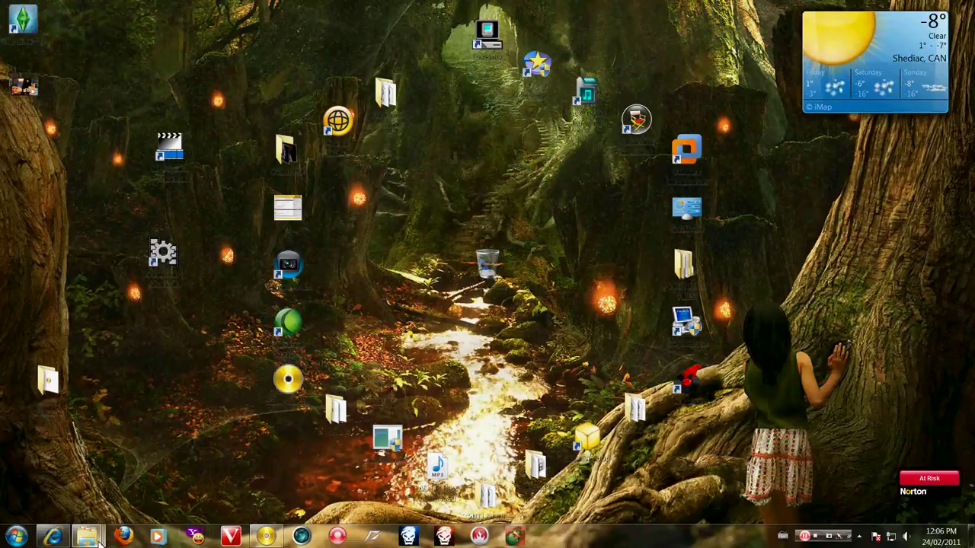
Open the Crack folder on the Sims3 disc and the file location of The Sims 3 desktop shortcut
{"action": "mouse_move", "coordinate": [95, 539]}
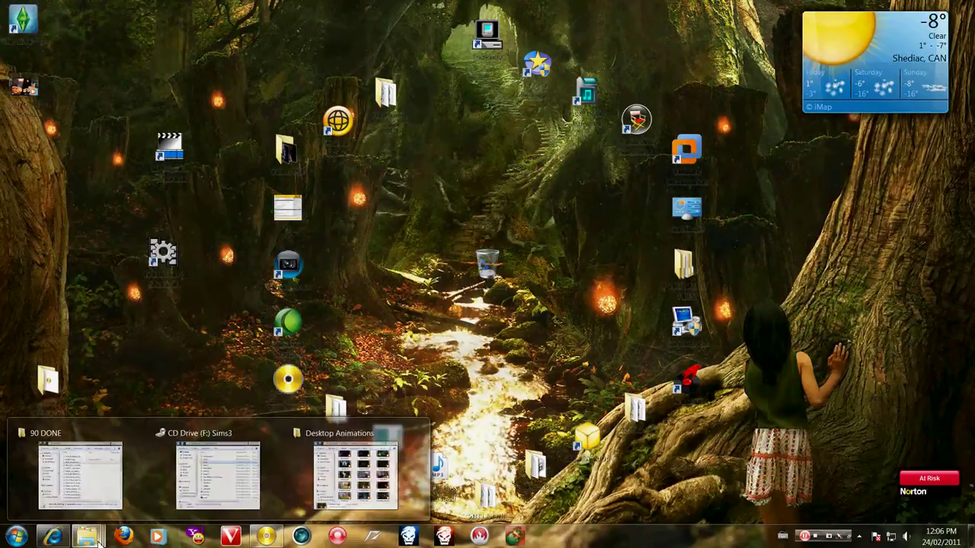
{"action": "left_click", "coordinate": [206, 470]}
{"action": "double_click", "coordinate": [695, 196]}
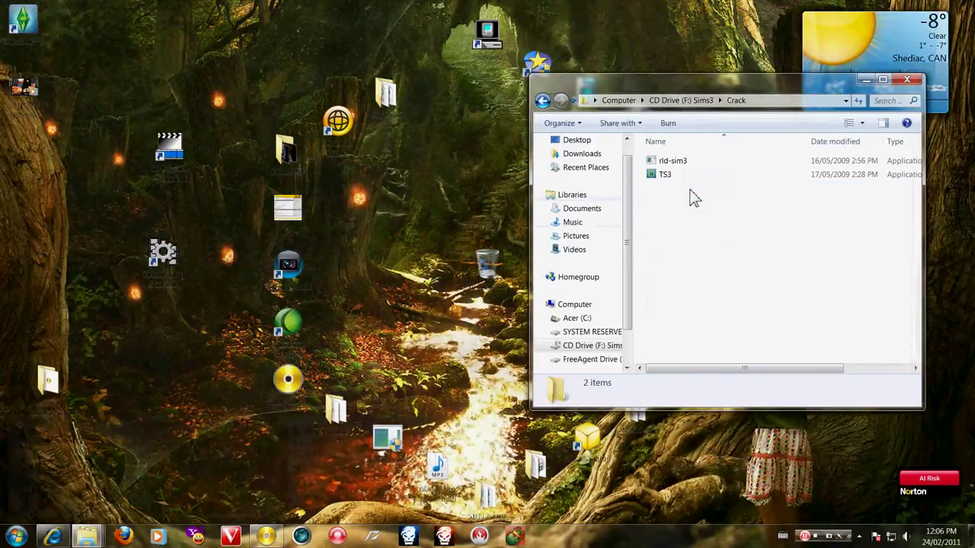
{"action": "left_click", "coordinate": [30, 23]}
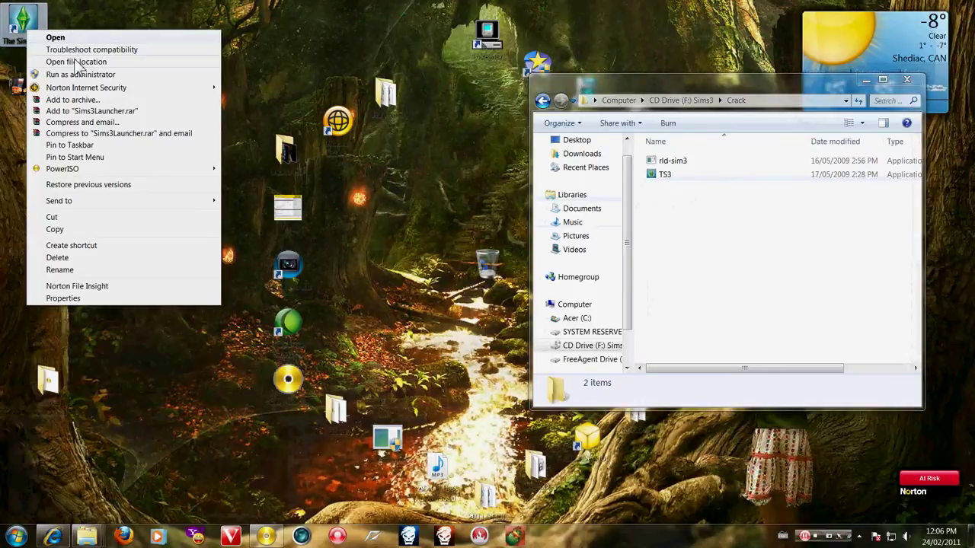
{"action": "left_click", "coordinate": [76, 62]}
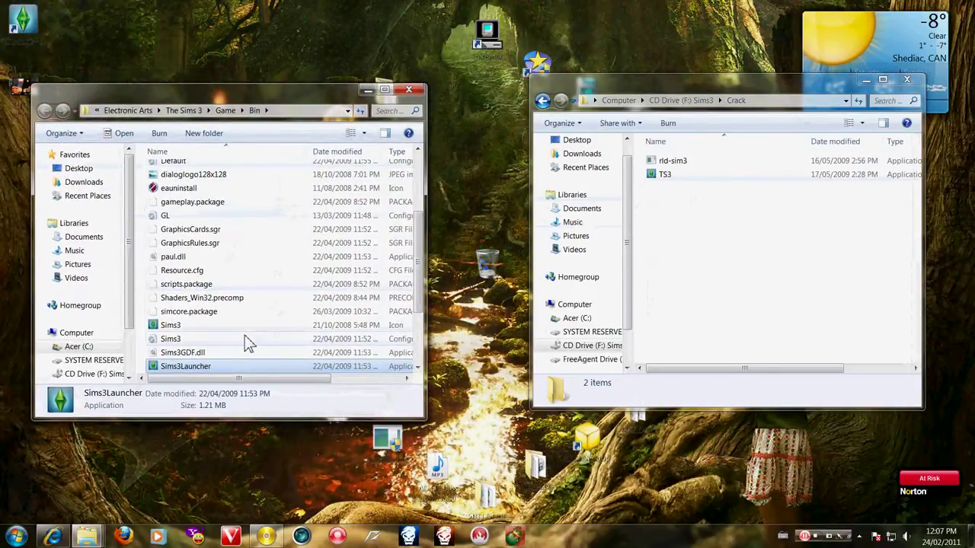
Copy TS3 from the Crack folder into the game's Bin folder, replacing the existing file and granting administrator permission
{"action": "left_click_drag", "start_coordinate": [729, 182], "coordinate": [420, 342]}
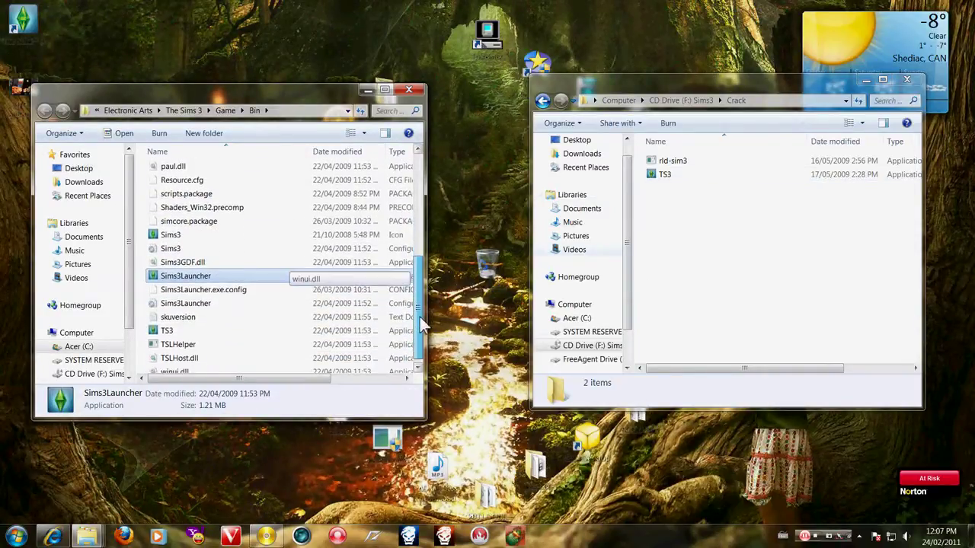
{"action": "left_click", "coordinate": [673, 173]}
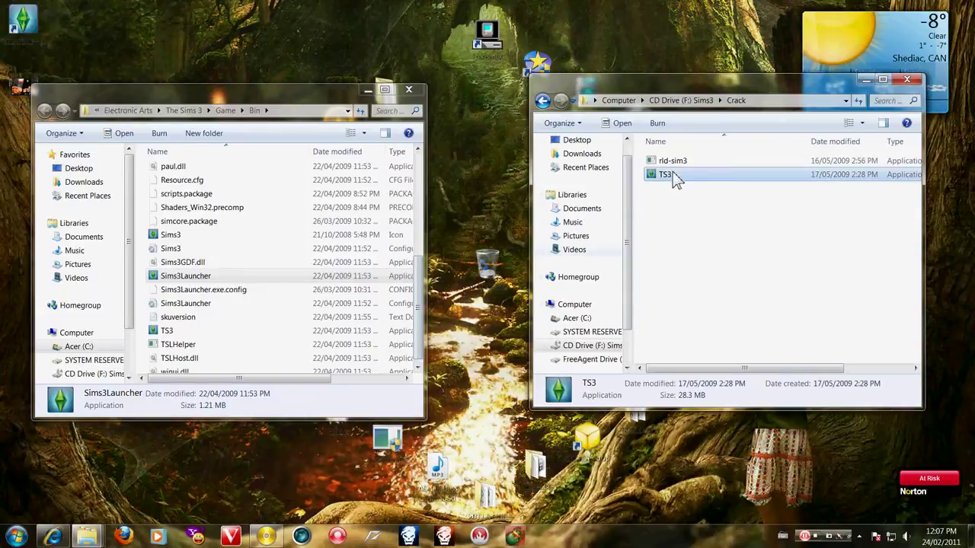
{"action": "right_click", "coordinate": [671, 173]}
{"action": "left_click", "coordinate": [720, 319]}
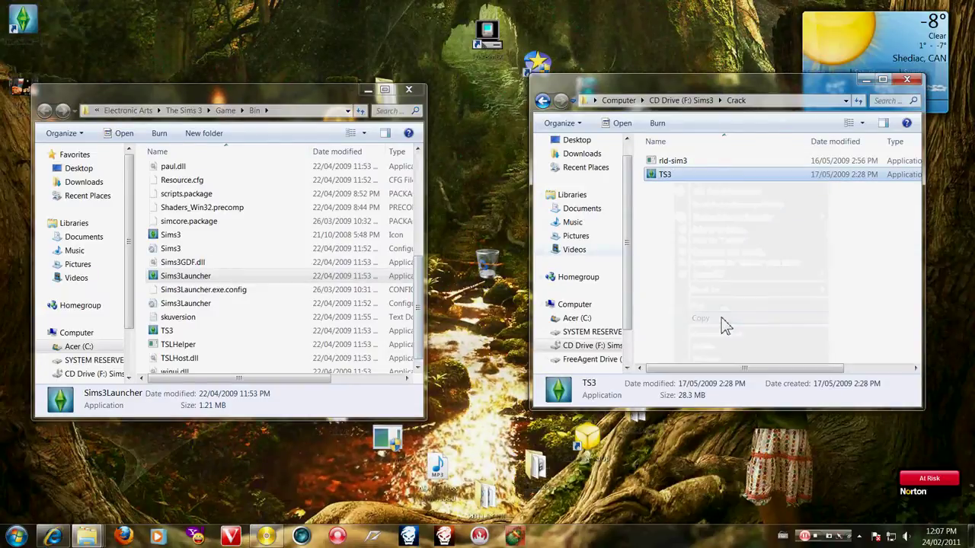
{"action": "left_click", "coordinate": [247, 333]}
{"action": "right_click", "coordinate": [245, 330]}
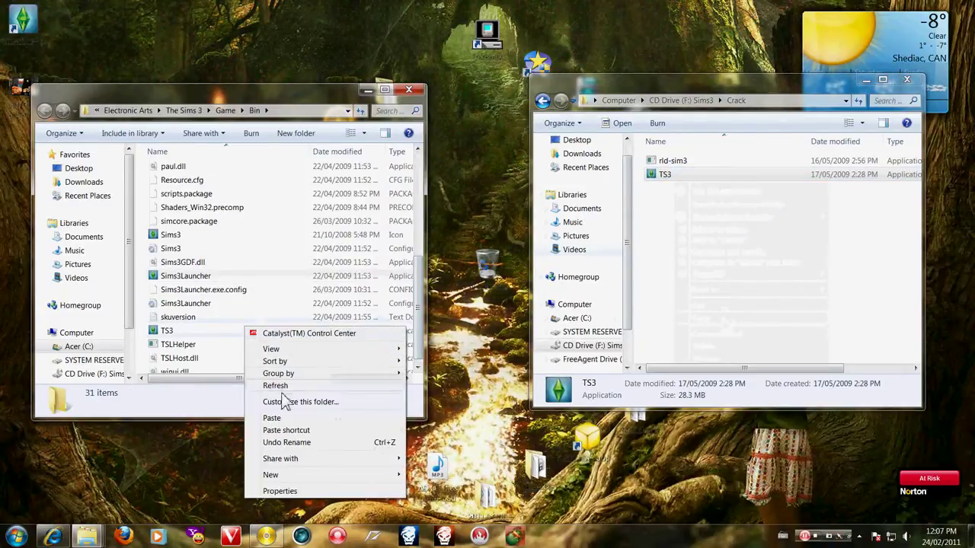
{"action": "left_click", "coordinate": [276, 419]}
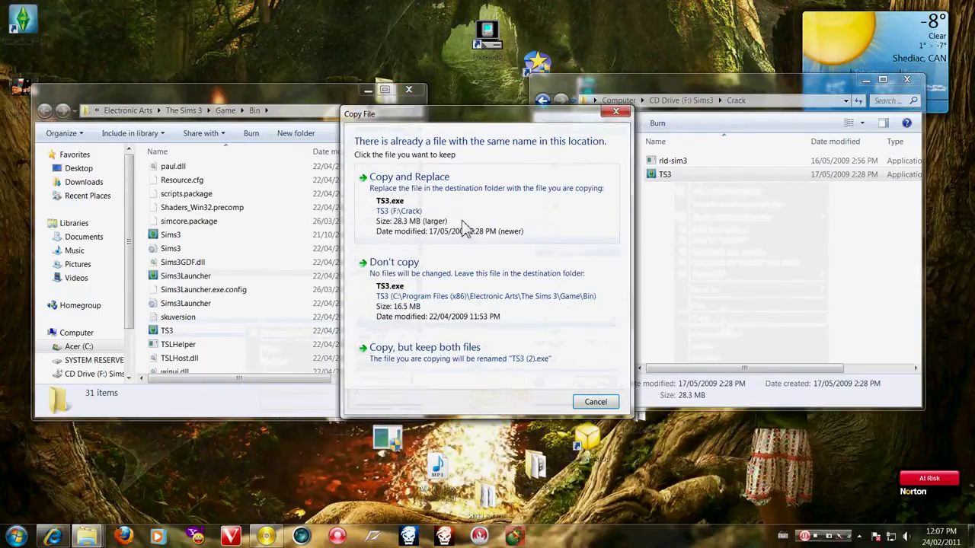
{"action": "left_click", "coordinate": [465, 227]}
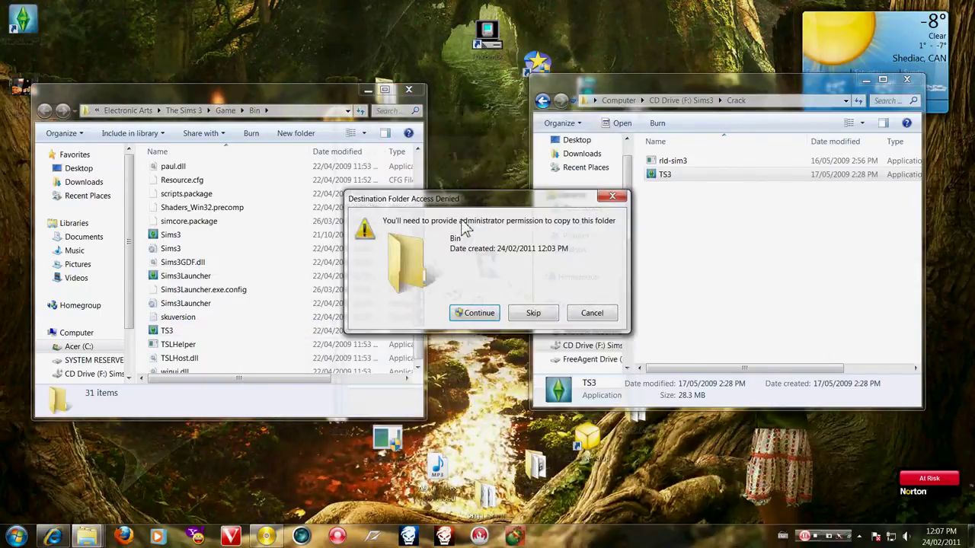
{"action": "left_click", "coordinate": [473, 372]}
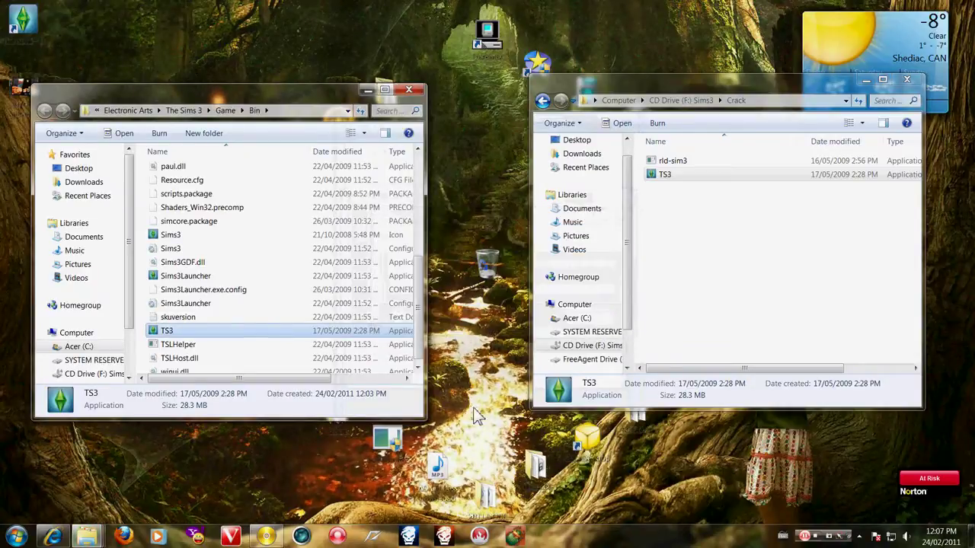
Close the Bin folder, go back from the Crack folder and minimize the disc's file window
{"action": "left_click", "coordinate": [409, 90]}
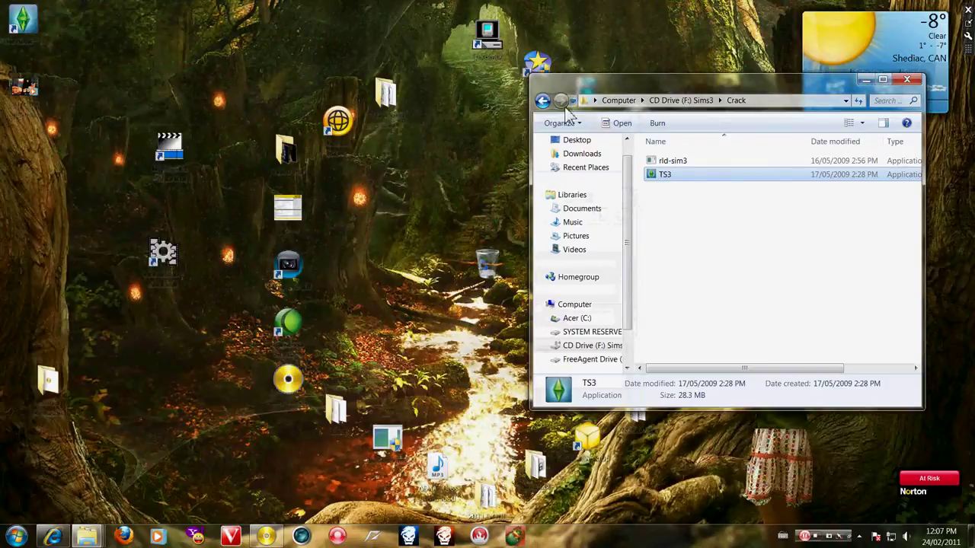
{"action": "key", "text": "BackSpace"}
{"action": "left_click", "coordinate": [866, 81]}
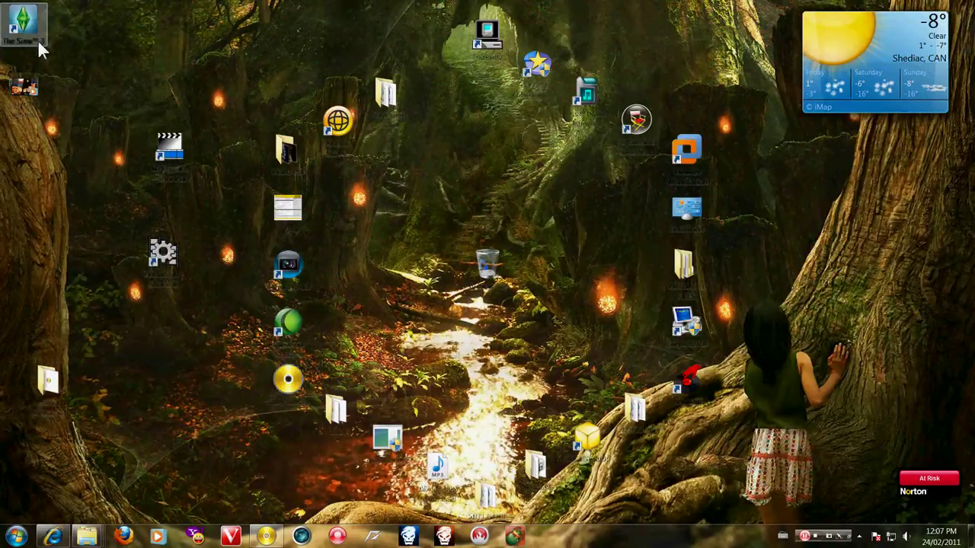
Open The Sims 3 Game Launcher from the desktop shortcut and start the game
{"action": "double_click", "coordinate": [23, 22]}
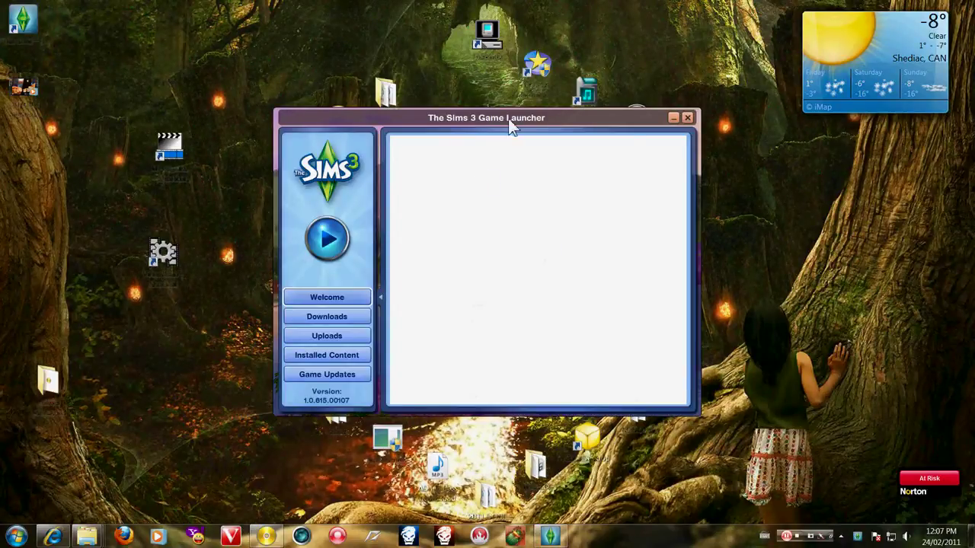
{"action": "left_click_drag", "start_coordinate": [510, 124], "coordinate": [454, 96]}
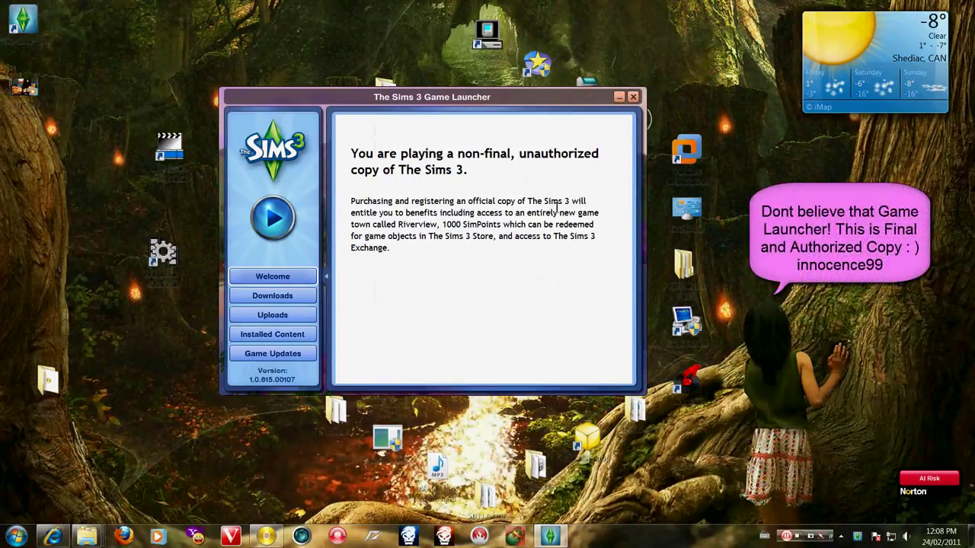
{"action": "left_click", "coordinate": [275, 221]}
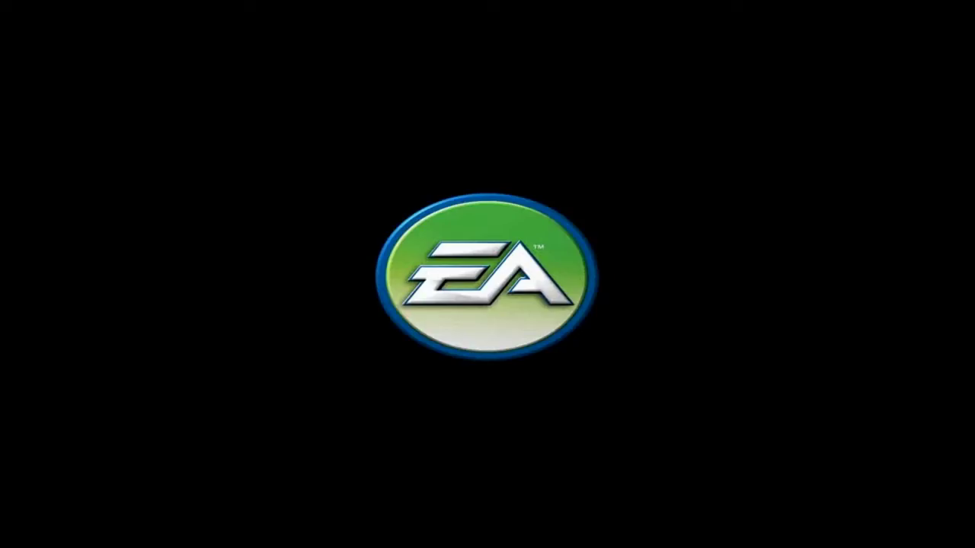